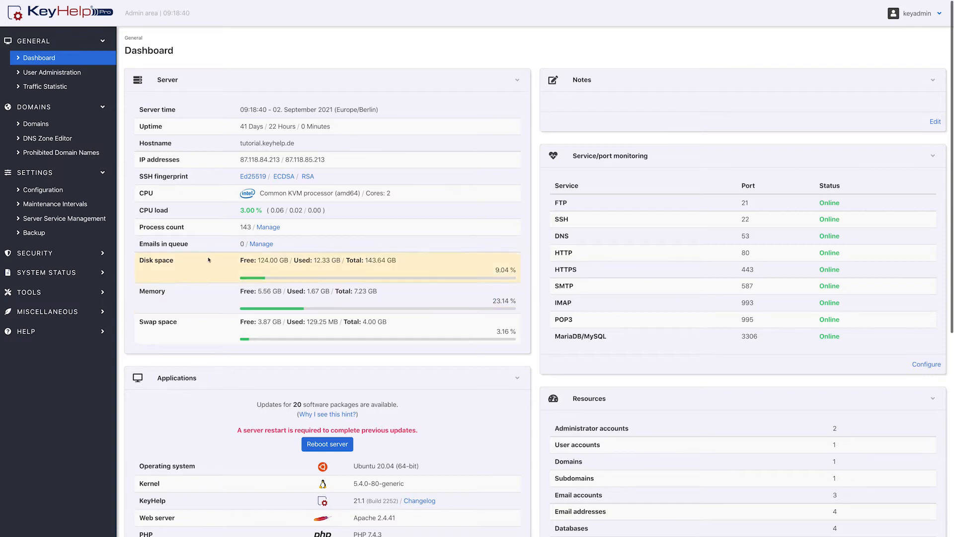
Step: Open the white label settings from the configuration for editing the "All languages" entry
click(84, 192)
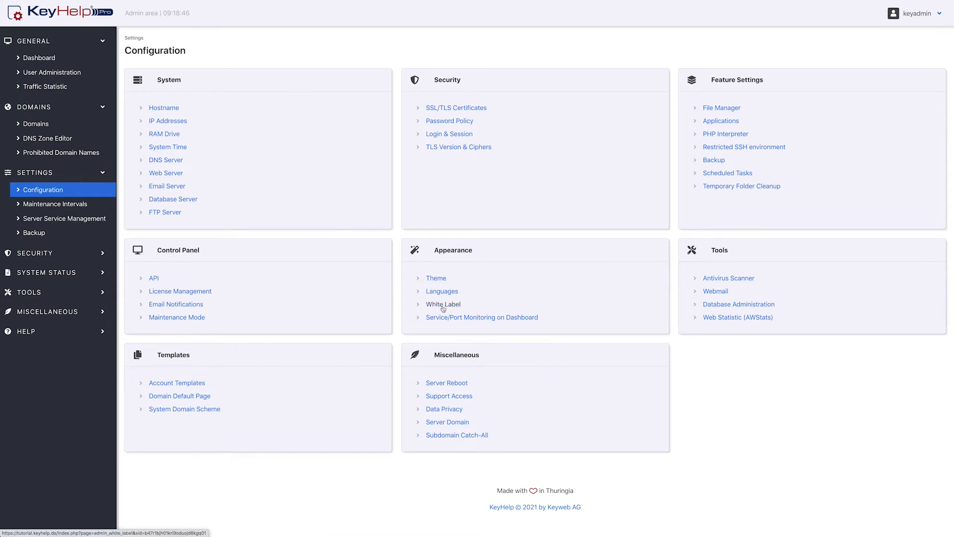
click(443, 309)
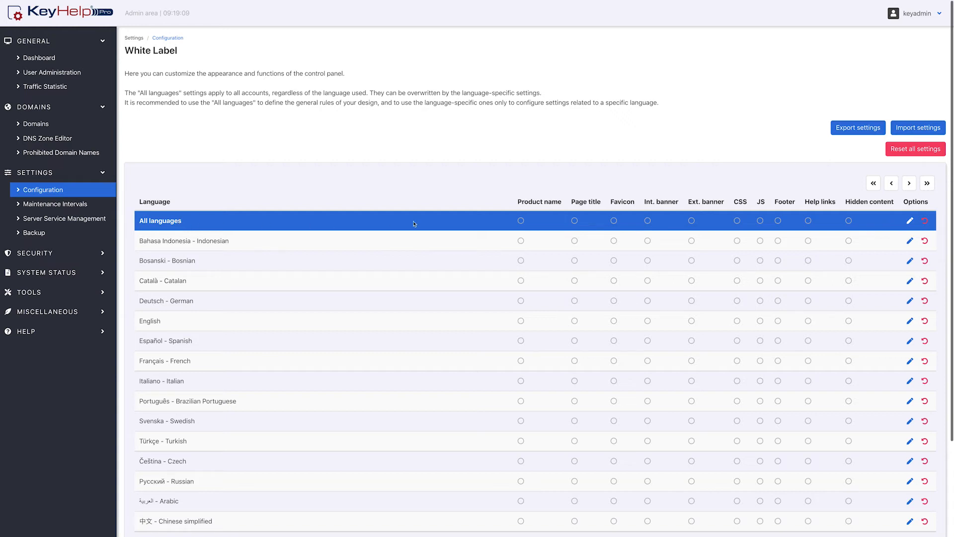
click(910, 221)
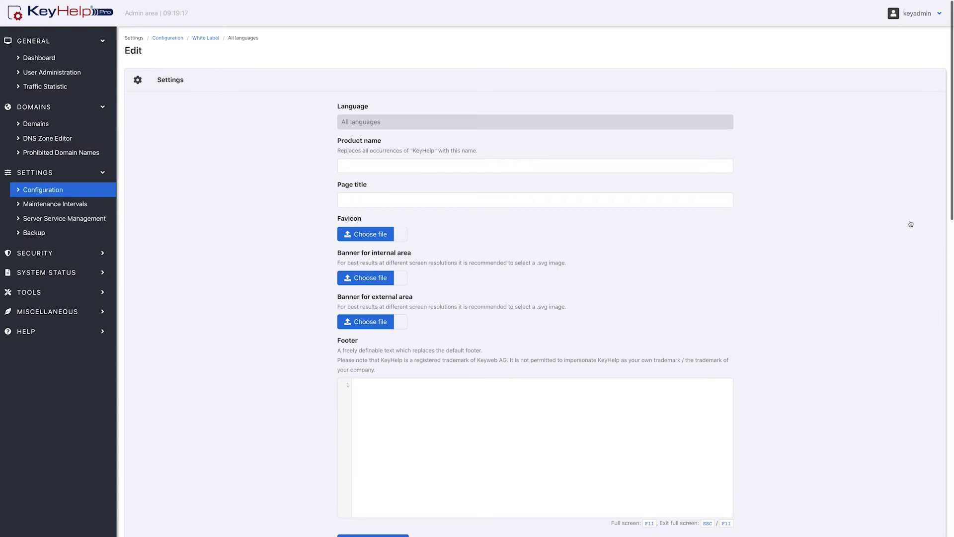
Step: Set the product name to "Tutorialname" and the page title to "Tutorial Page - TutorialHelp"
click(698, 164)
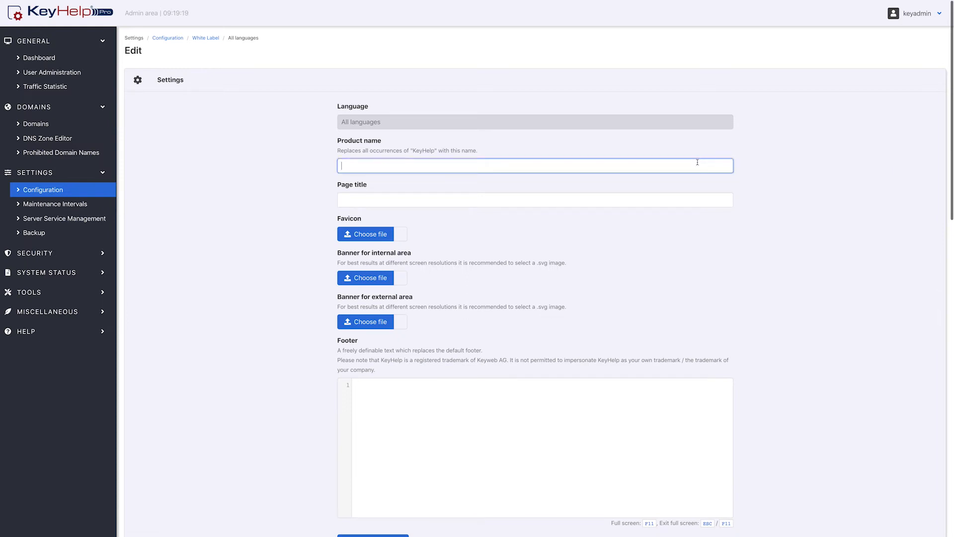
text(Tutorialname)
click(674, 196)
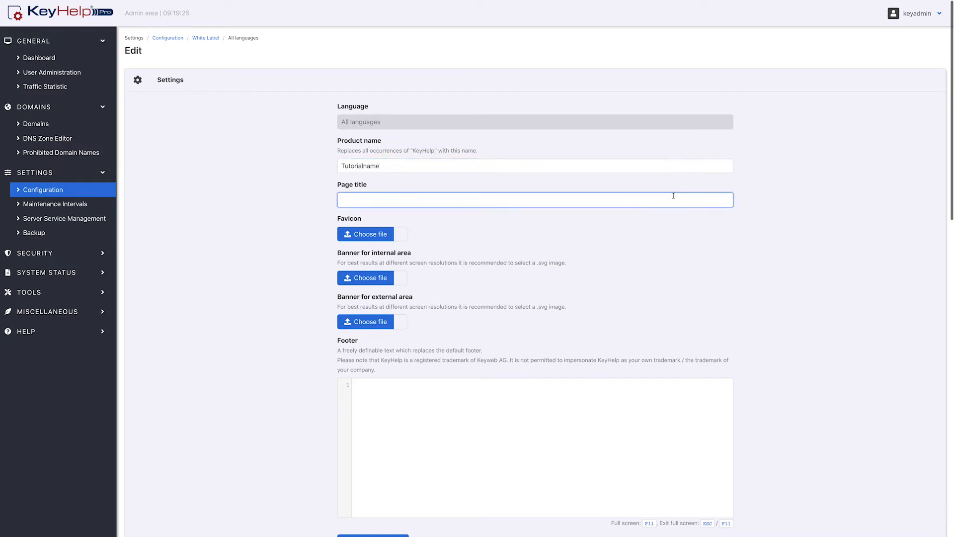
text(Tutorial Page - TutorialHelp)
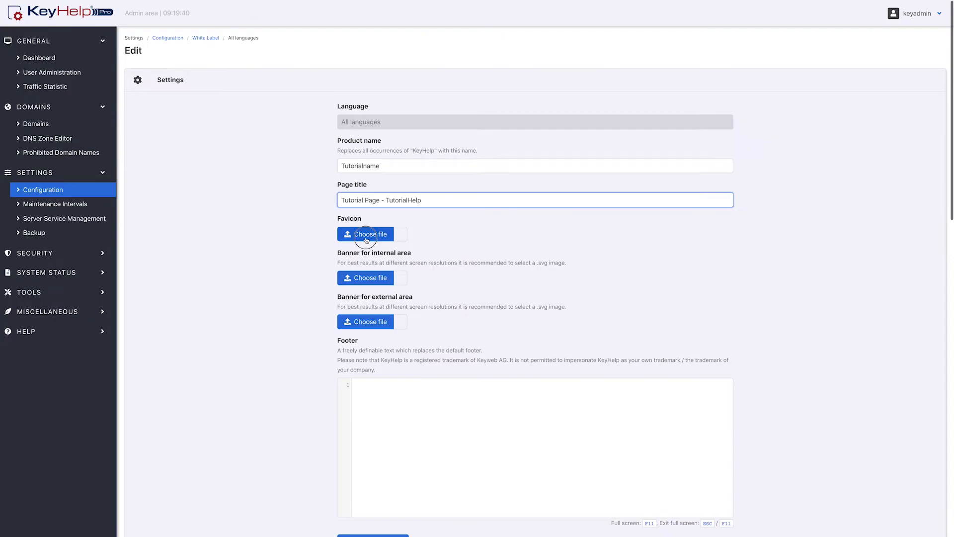
Step: Upload Favicon.png as the favicon and the Your-Logo.png image as the banner for the internal and external areas
click(366, 240)
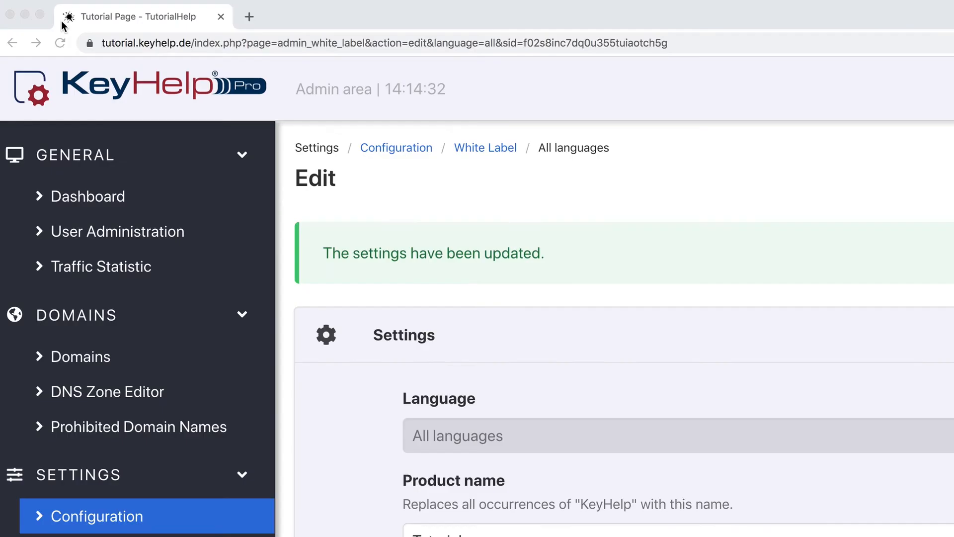
click(55, 40)
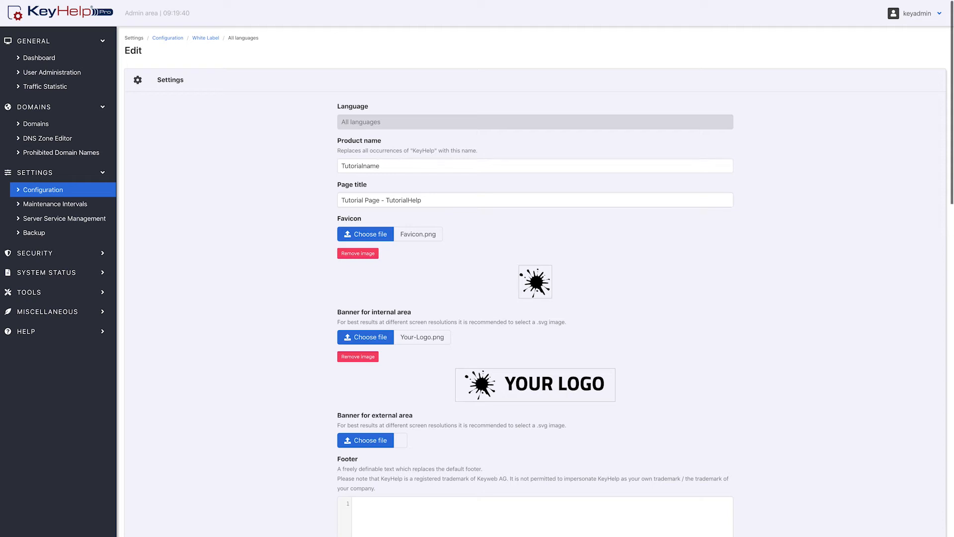
click(363, 441)
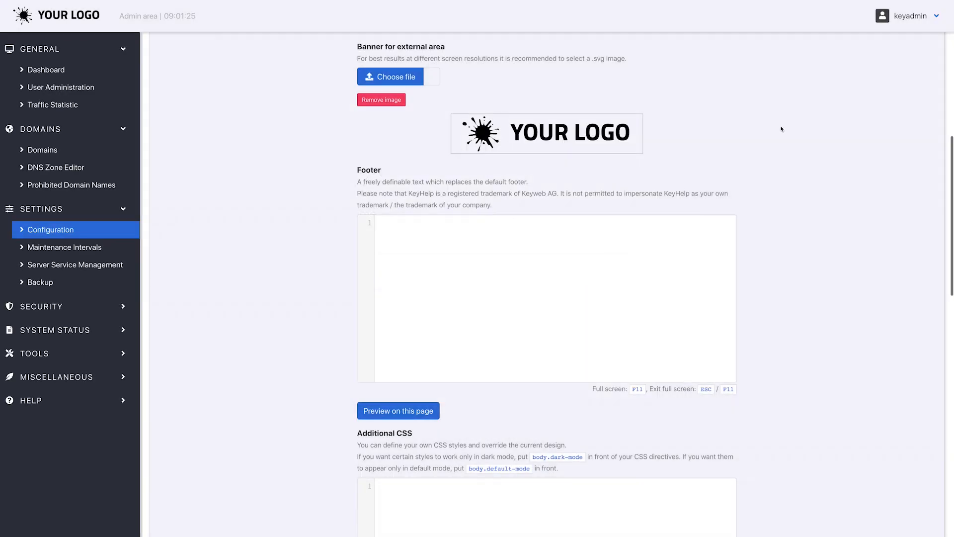
click(720, 222)
text(Footer text <br>)
key(Return)
key(Return)
text(Tutorial text <br>)
key(Return)
text(<a href="https://keyweb.de/impres)
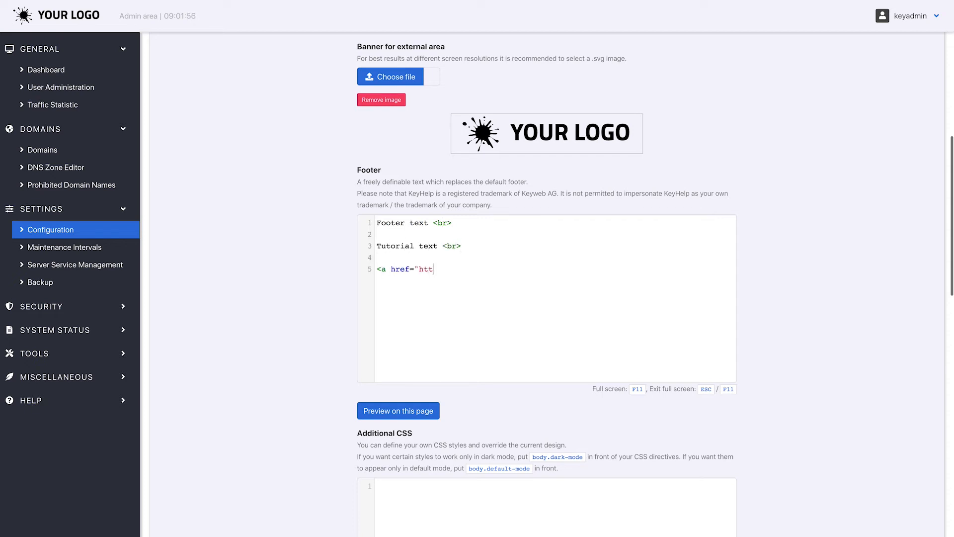
text(sum">Impressum</a>)
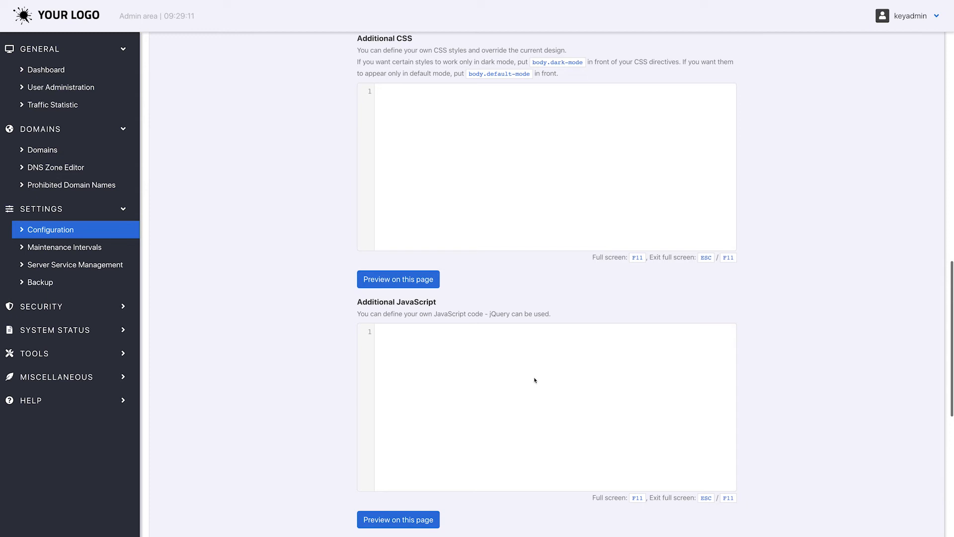
Step: Hide the Keyweb AG product recommendations, the changelog link and the KeyHelp news, and set the admin area's help links to Hide menu
scroll(535, 380, down, 8)
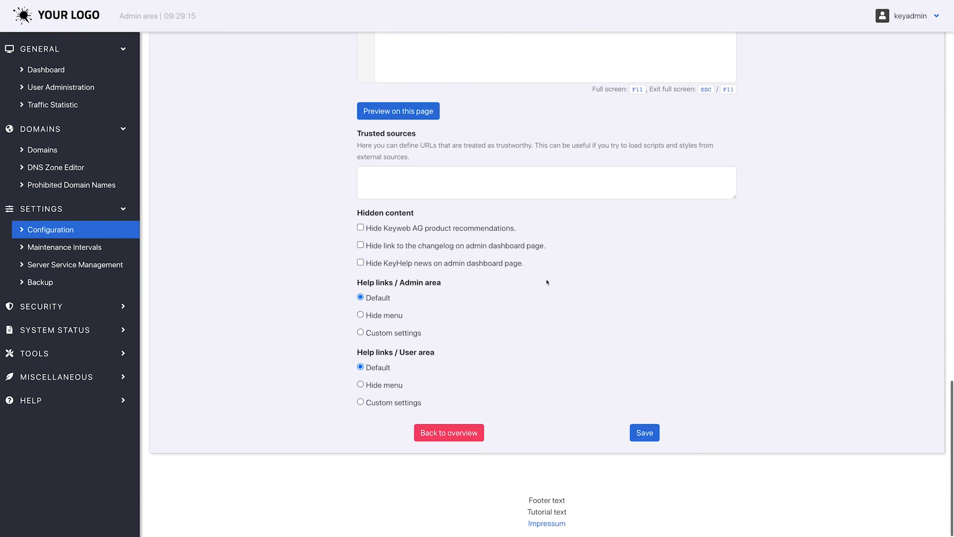
click(485, 191)
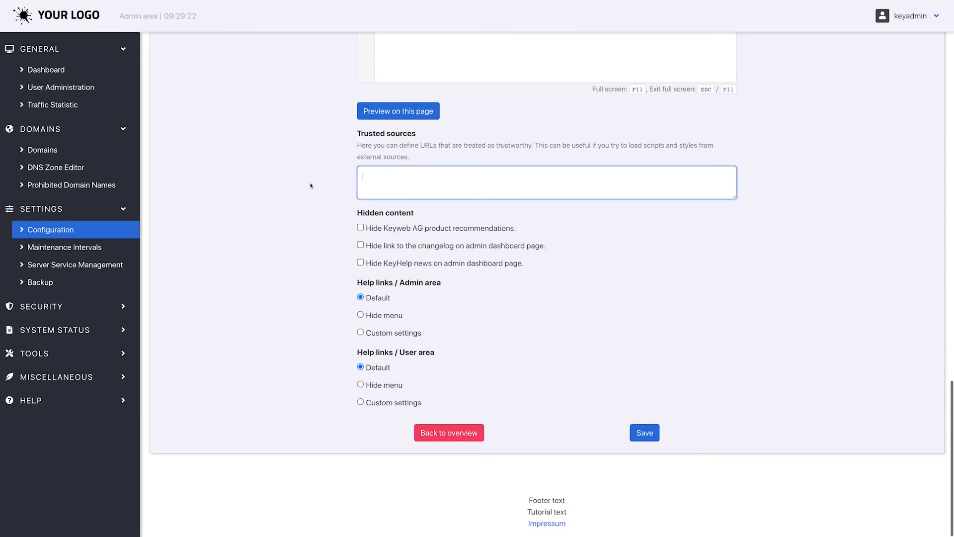
click(311, 186)
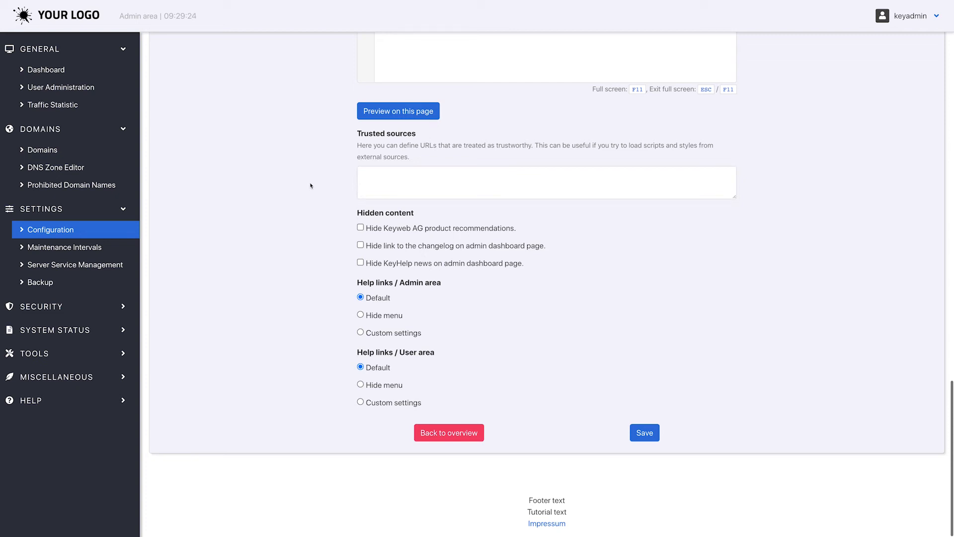
click(360, 228)
click(360, 245)
click(361, 263)
click(361, 315)
click(362, 384)
click(361, 401)
click(377, 440)
text(own help link)
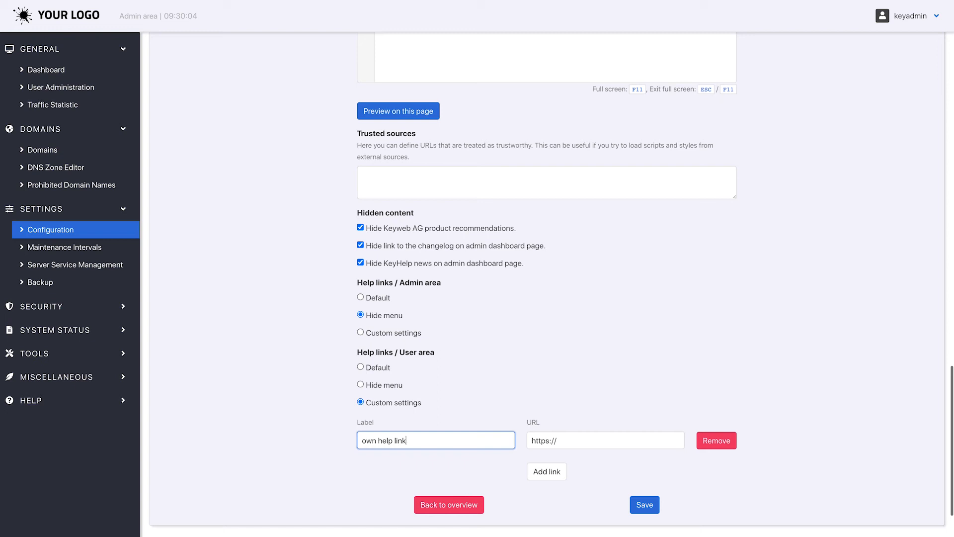
click(575, 441)
text(tutorial.keyhelp.de)
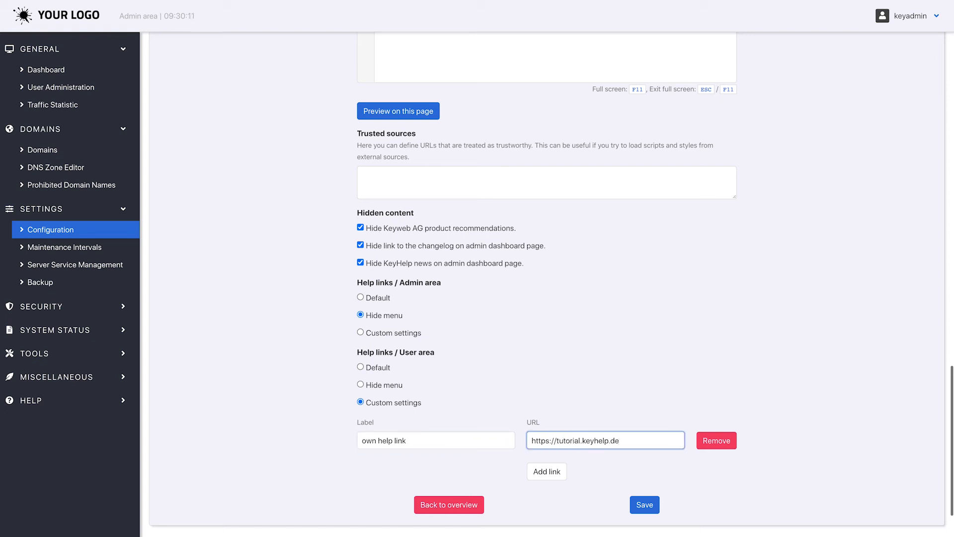
click(640, 505)
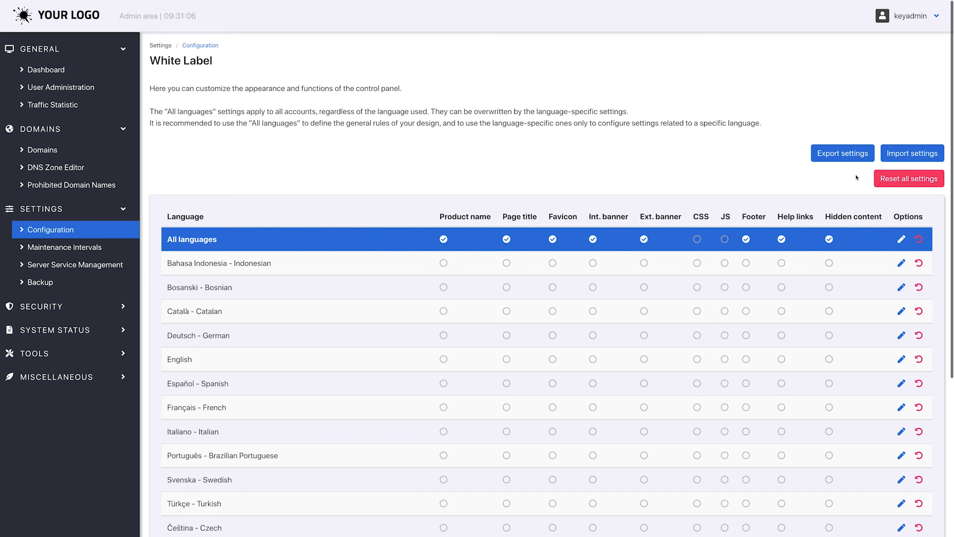
Step: Export the white label settings to a file, and reset all white label settings
click(845, 157)
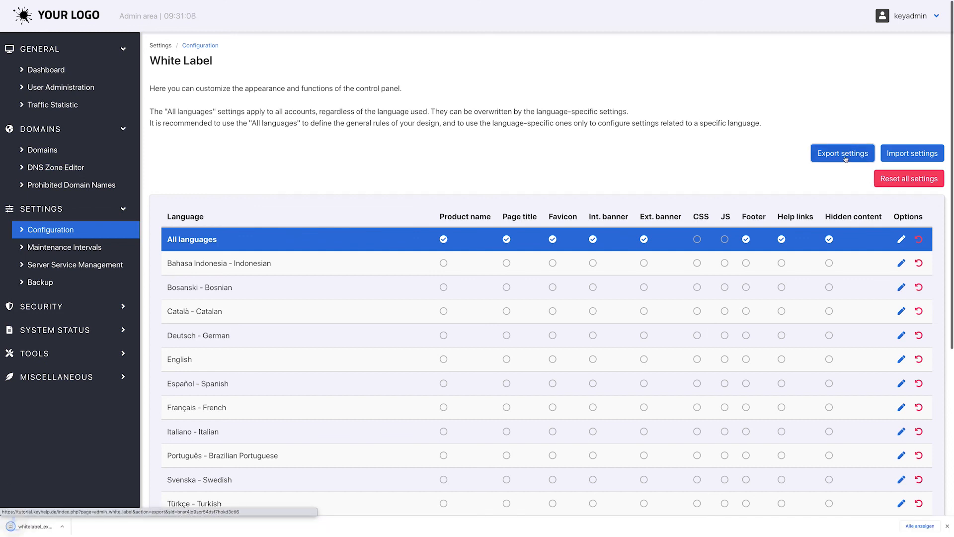
click(887, 179)
click(588, 292)
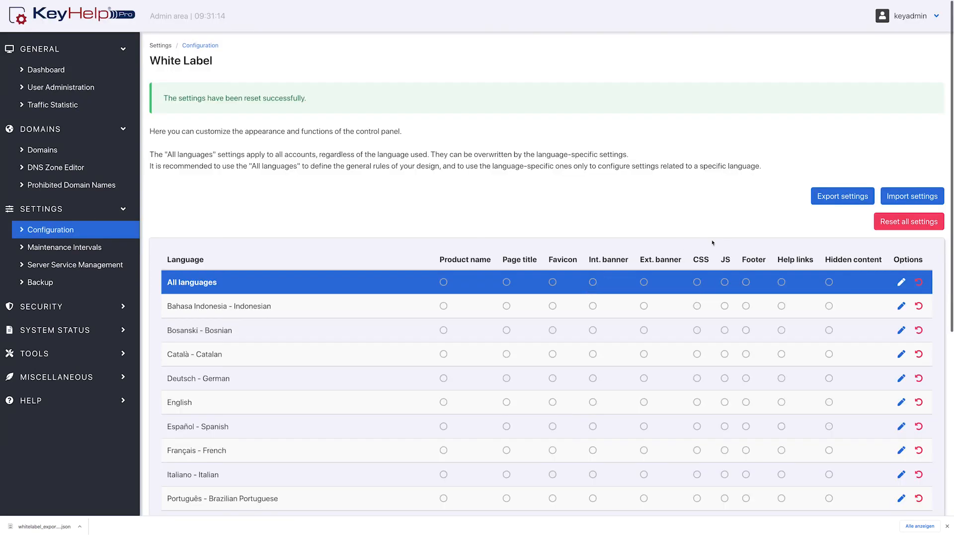
Step: Import the white label settings from whitelabel_export_2021-09-03.json
click(897, 200)
click(483, 270)
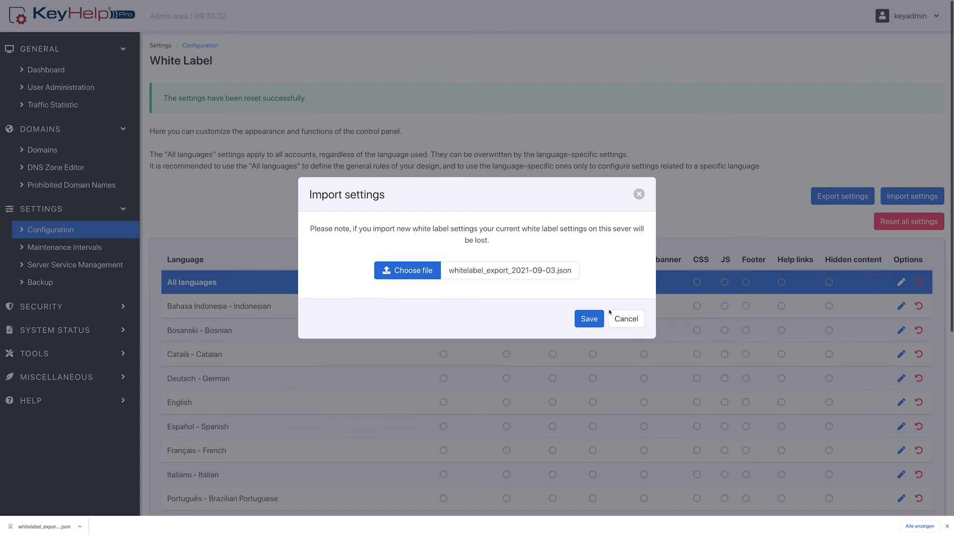
click(595, 319)
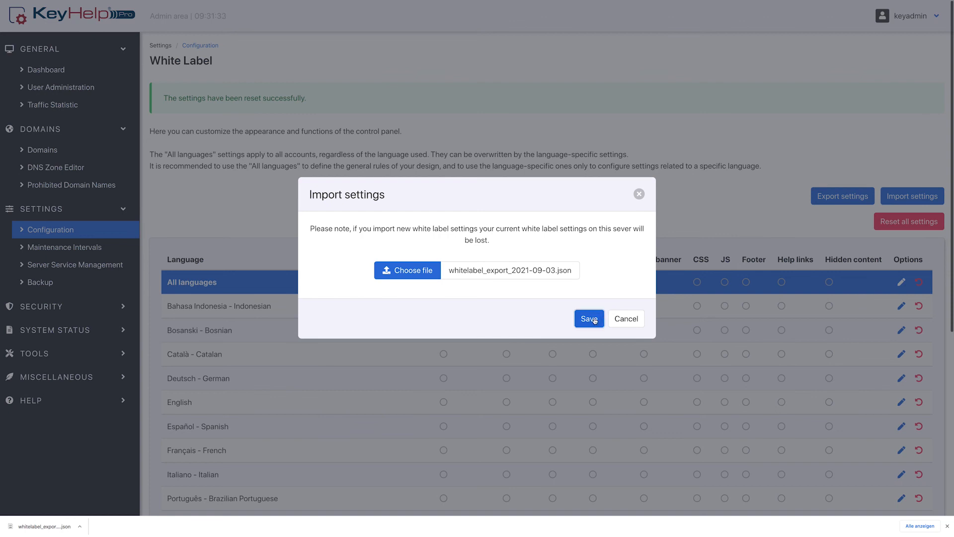